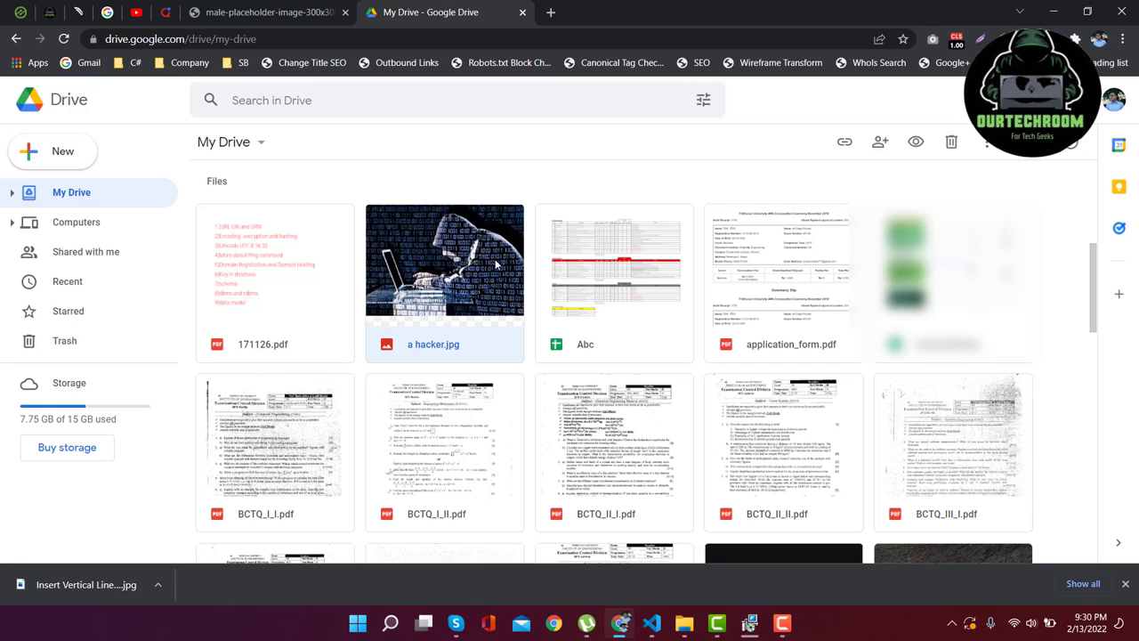
# Copy the public Google Drive share link for 'a hacker.jpg'
pyautogui.rightClick(459, 250)
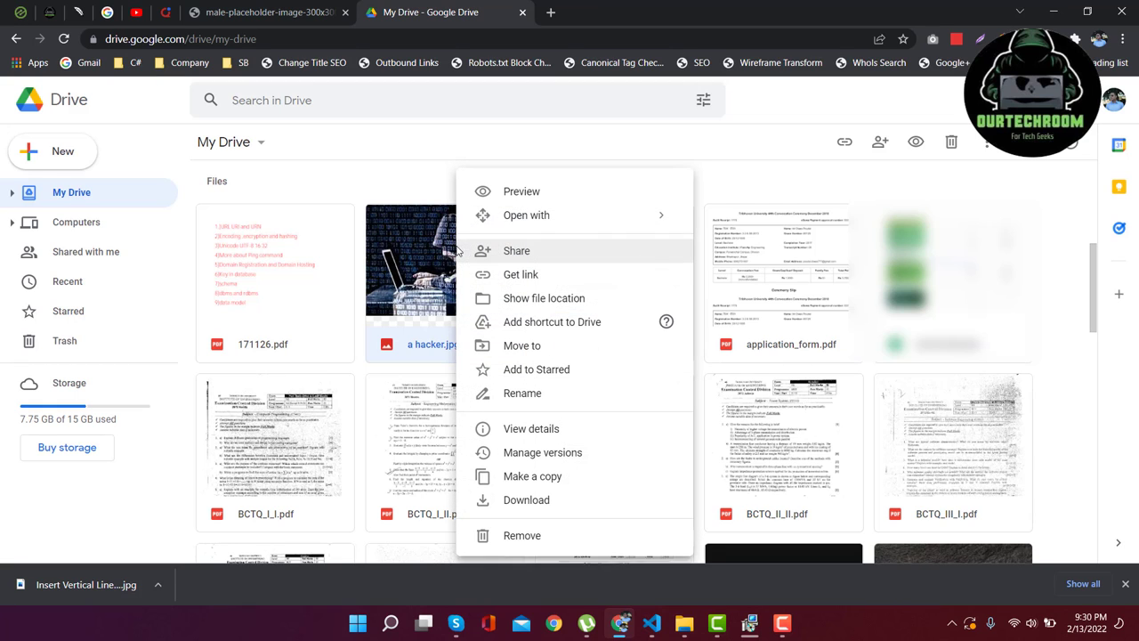
pyautogui.click(504, 276)
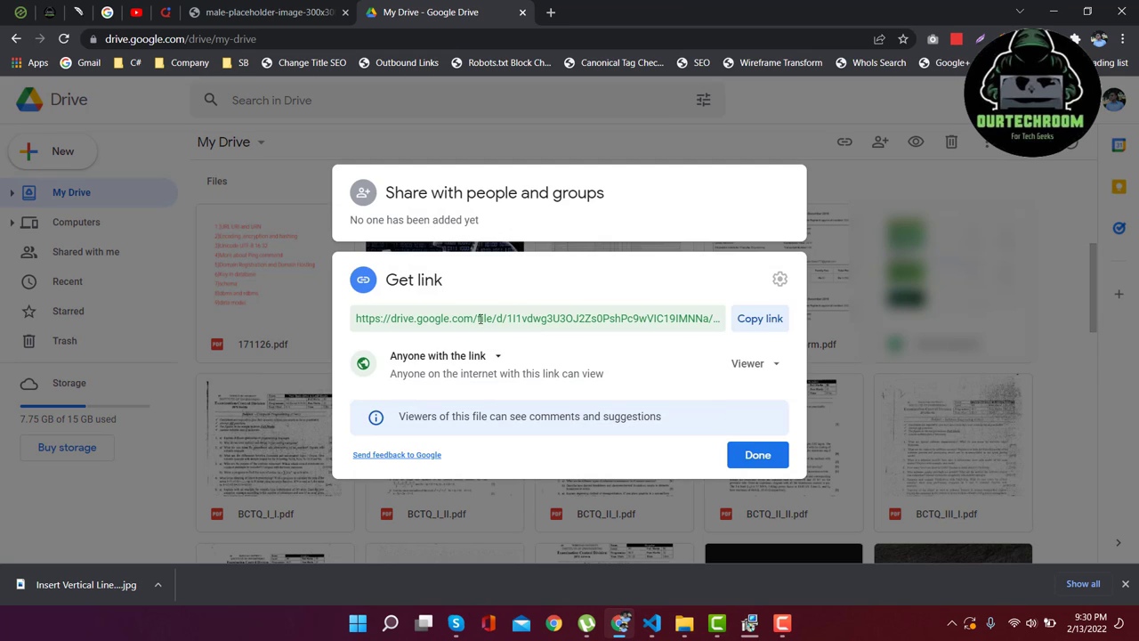
pyautogui.click(469, 317)
pyautogui.rightClick(463, 318)
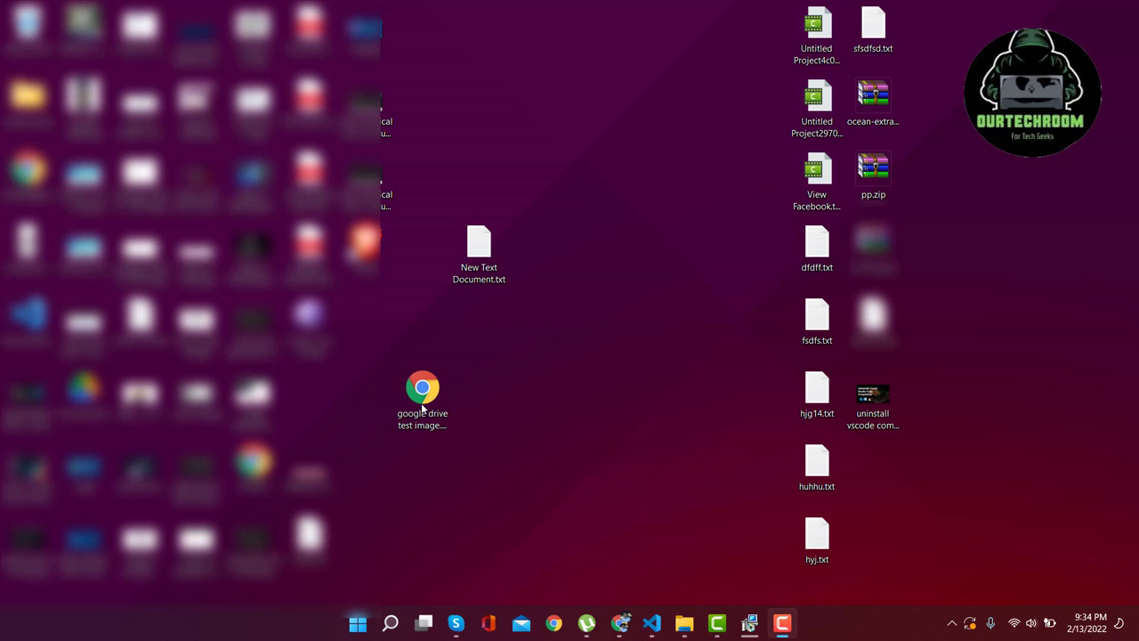
pyautogui.click(421, 402)
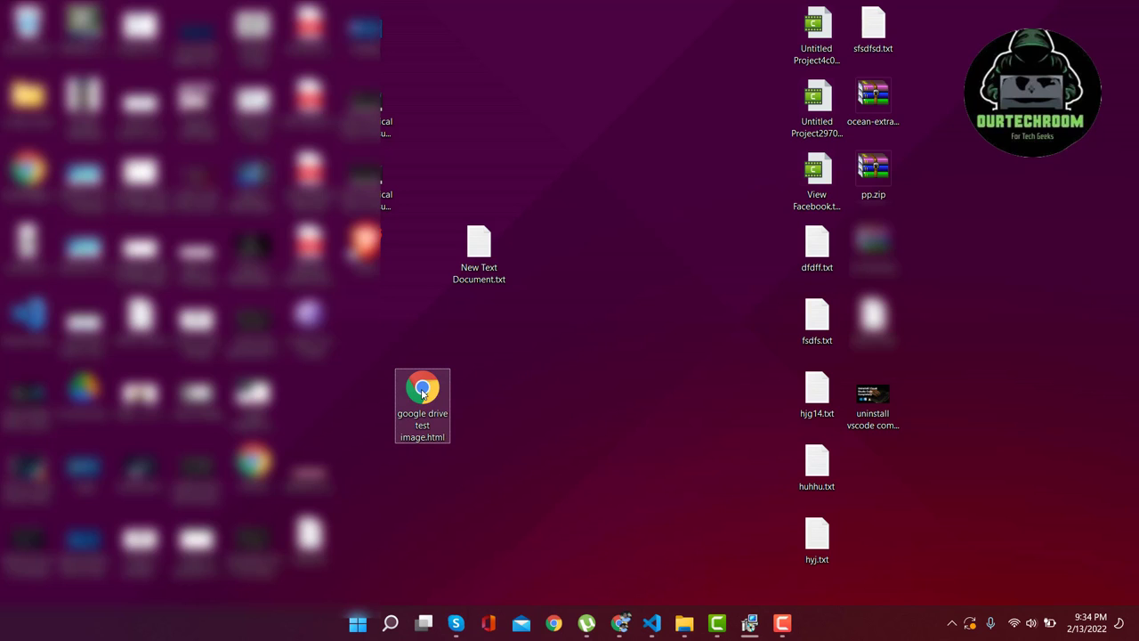
# Open 'google drive test image.html' from the desktop in Visual Studio Code
pyautogui.rightClick(425, 420)
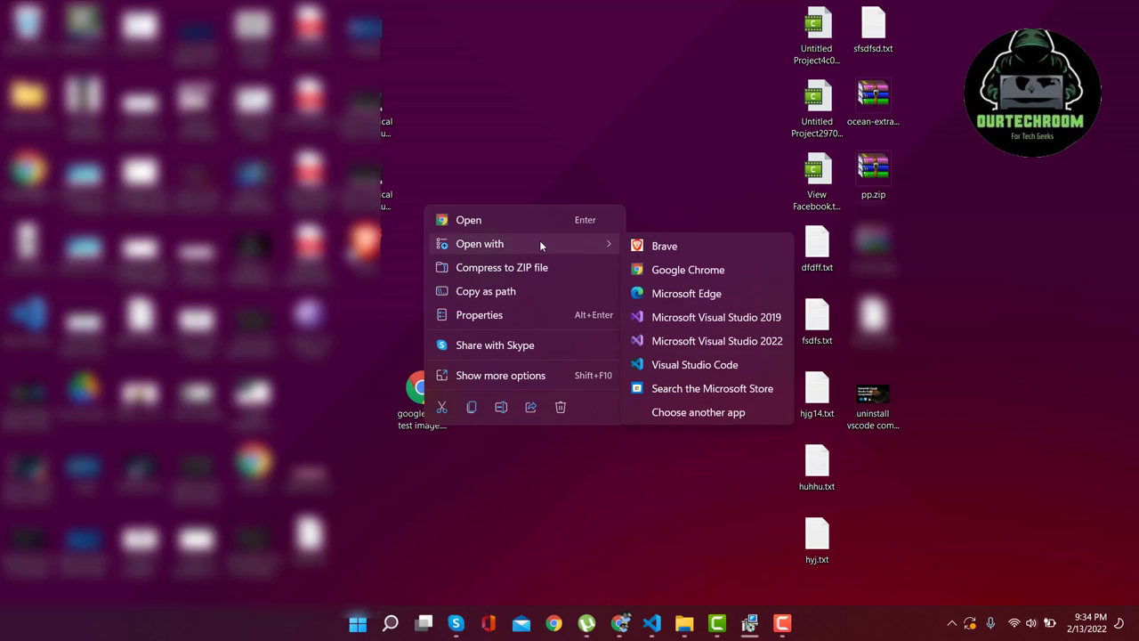
pyautogui.moveTo(525, 244)
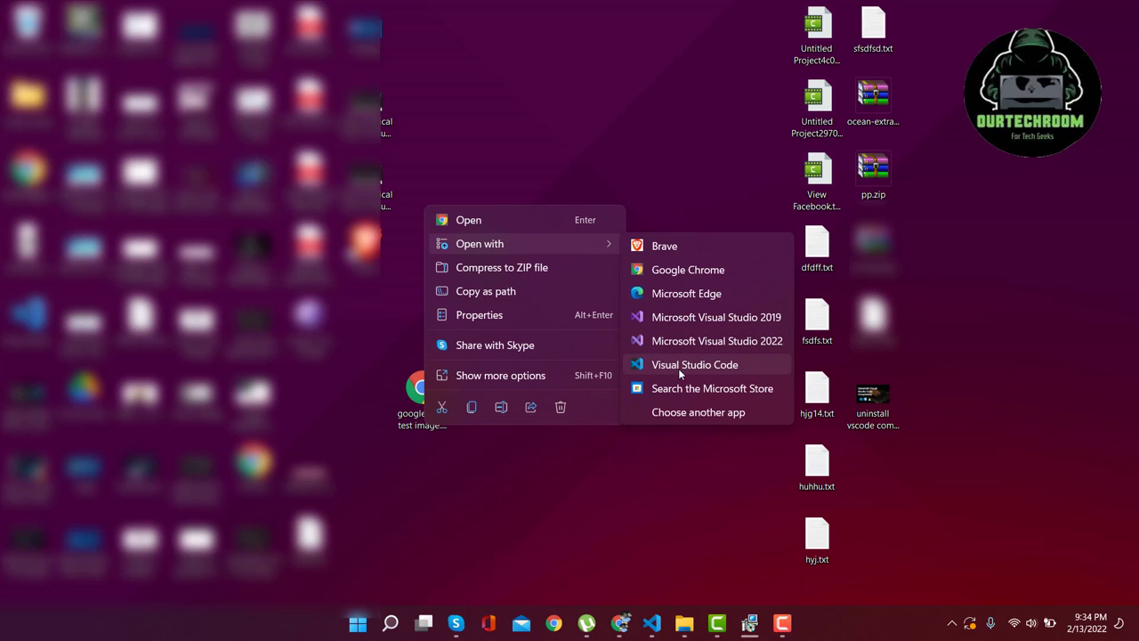
pyautogui.click(755, 368)
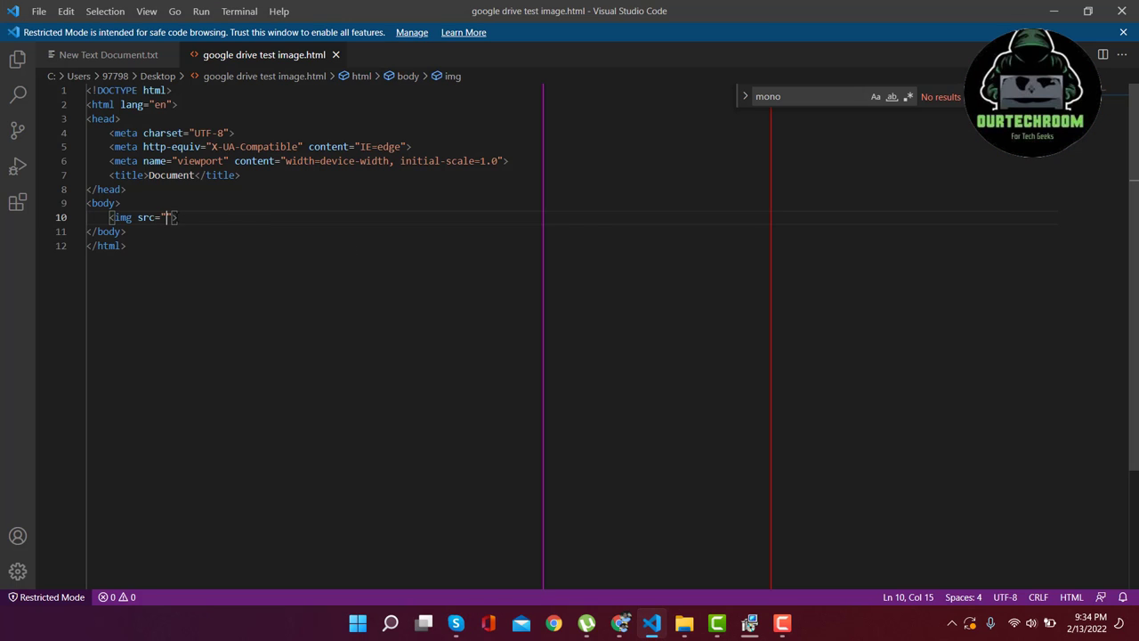
# Paste the Drive share link between the img src quotes and save the file
pyautogui.moveTo(92, 217); pyautogui.dragTo(178, 218)
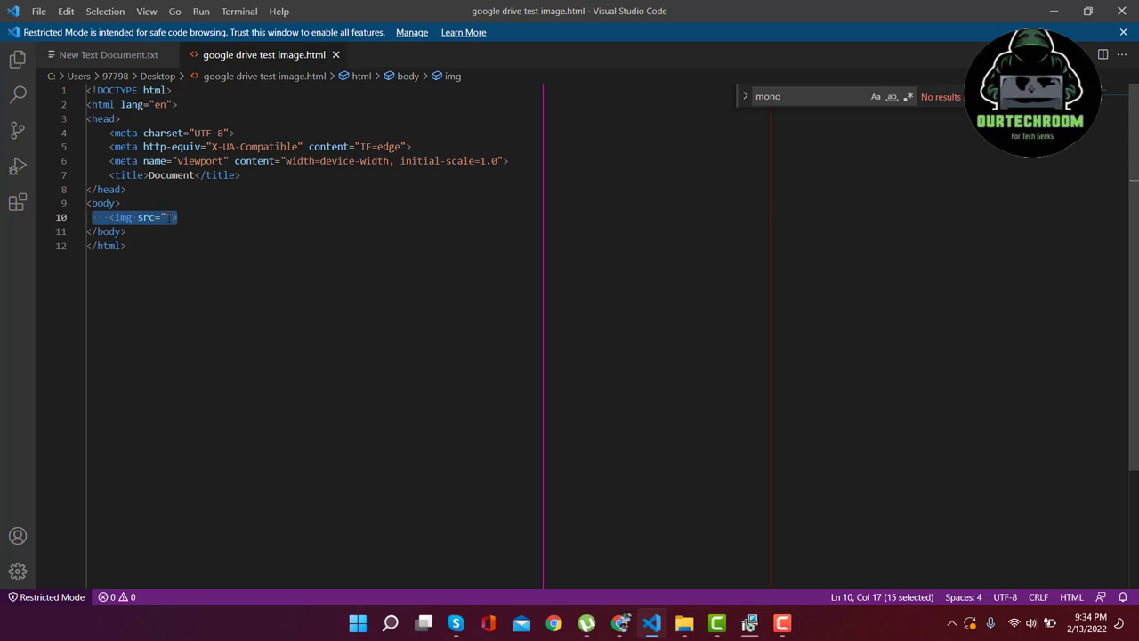
pyautogui.click(167, 217)
pyautogui.hotkey('ctrl', 'v')
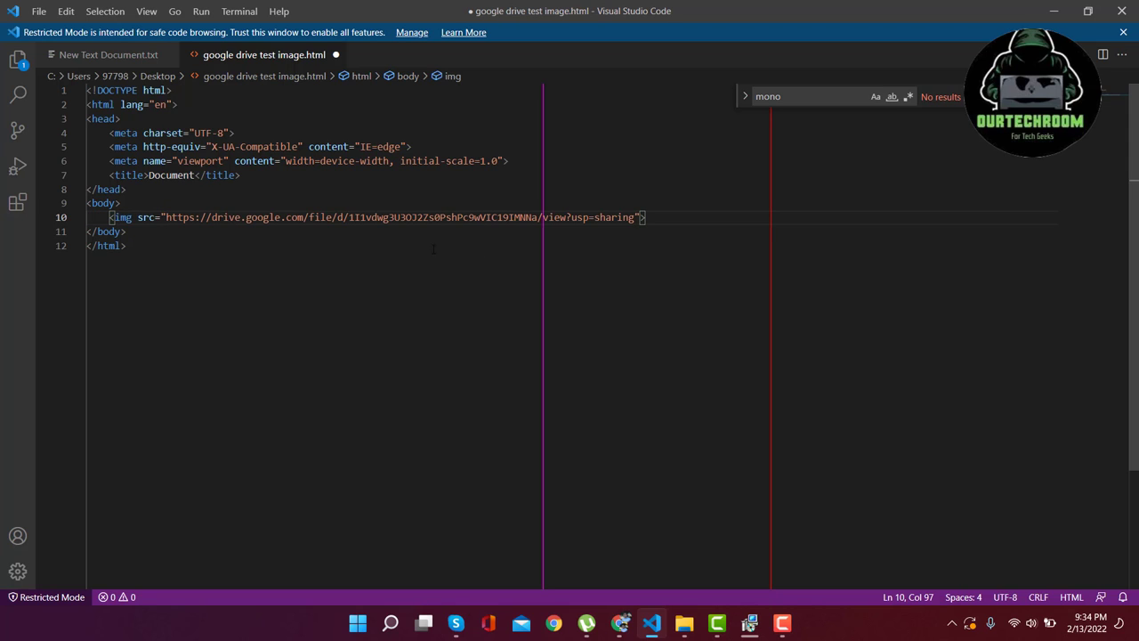
pyautogui.hotkey('ctrl', 's')
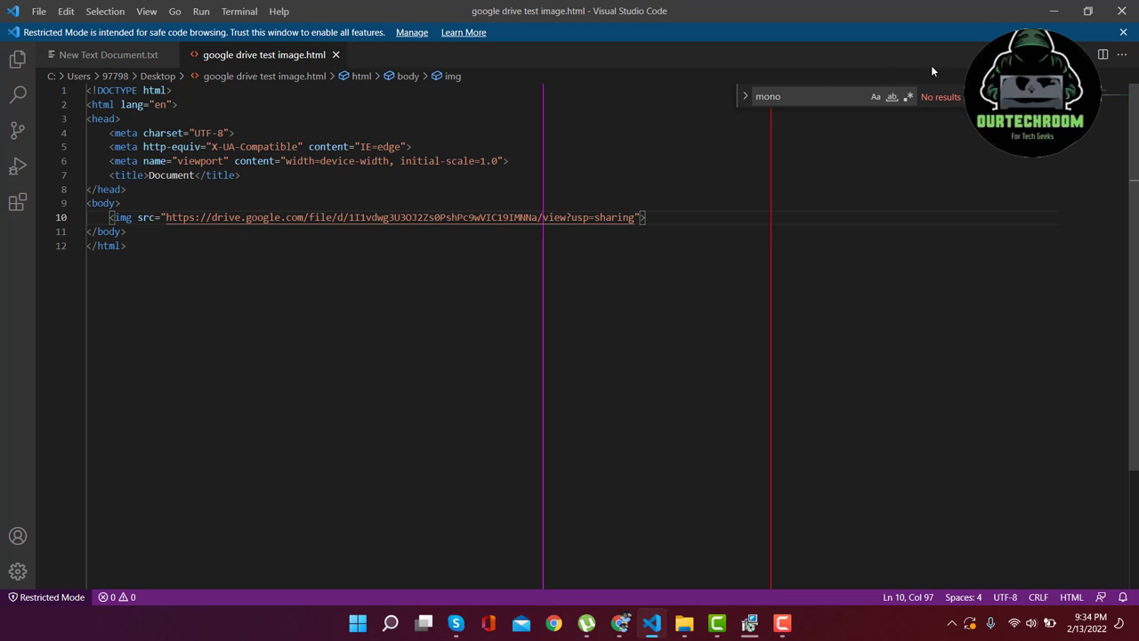
# Minimize the editor, then return and select the Drive URL in src
pyautogui.click(1058, 11)
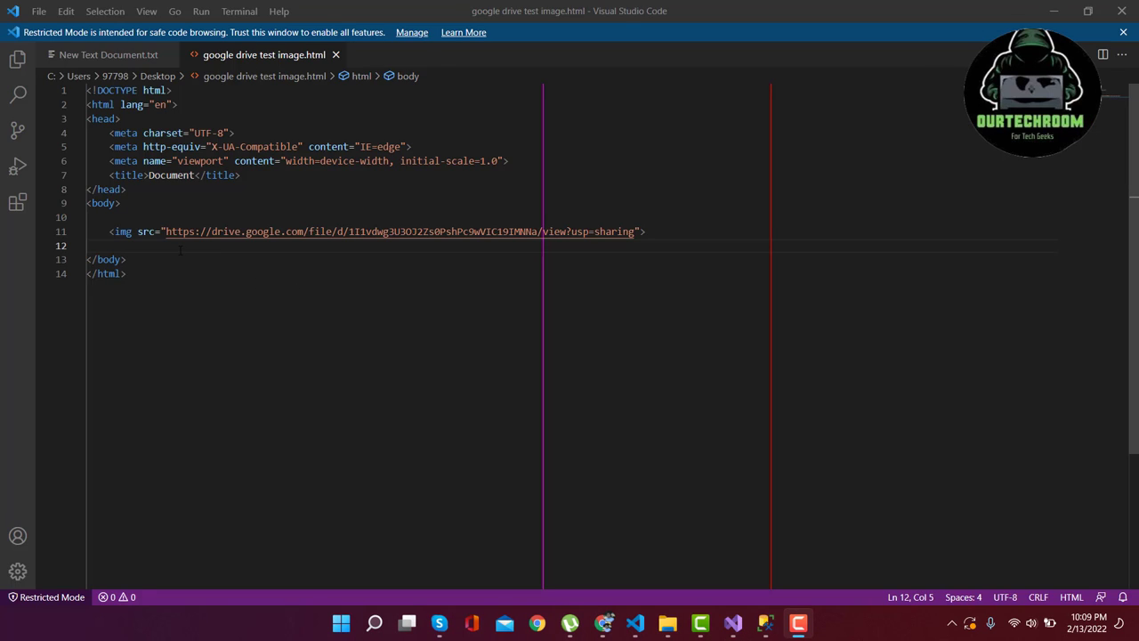
pyautogui.click(180, 250)
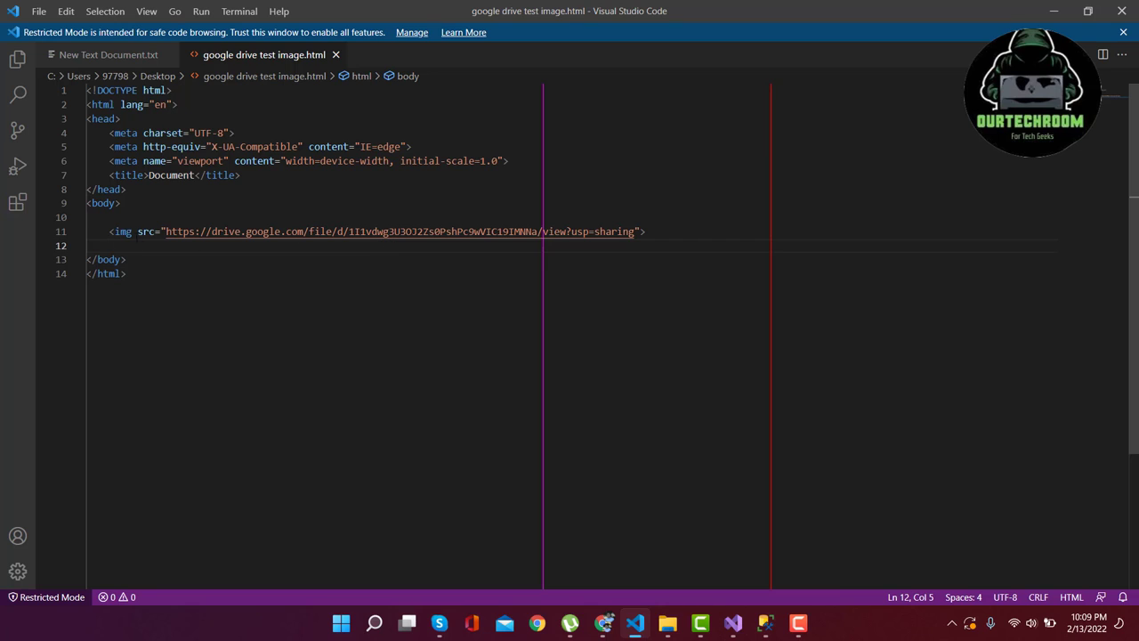
pyautogui.moveTo(165, 231); pyautogui.dragTo(635, 231)
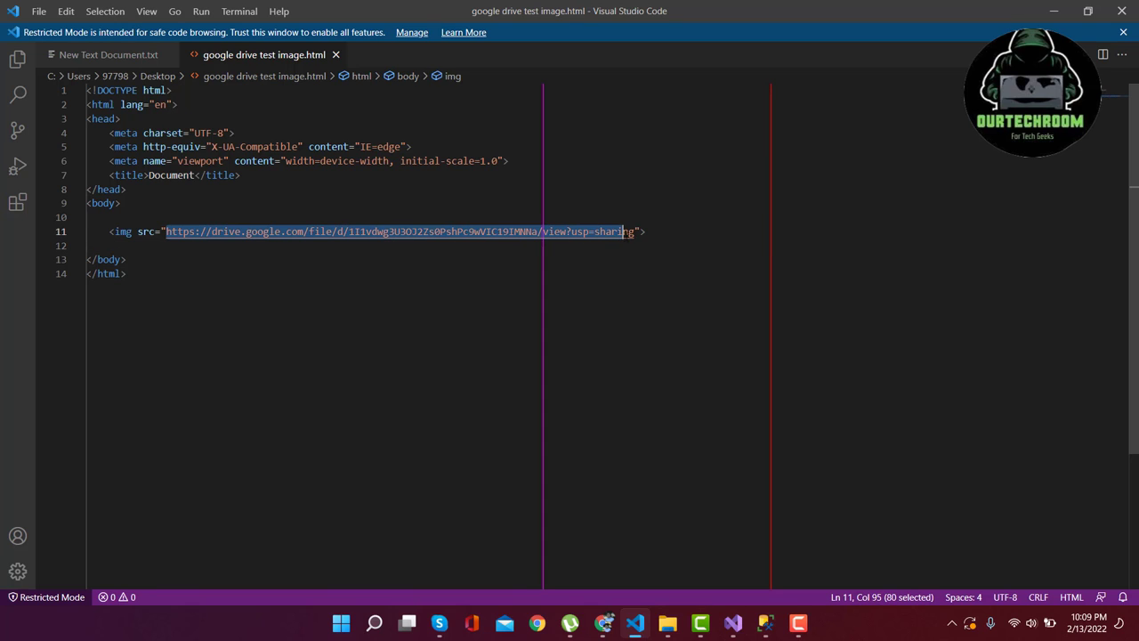
pyautogui.moveTo(603, 623)
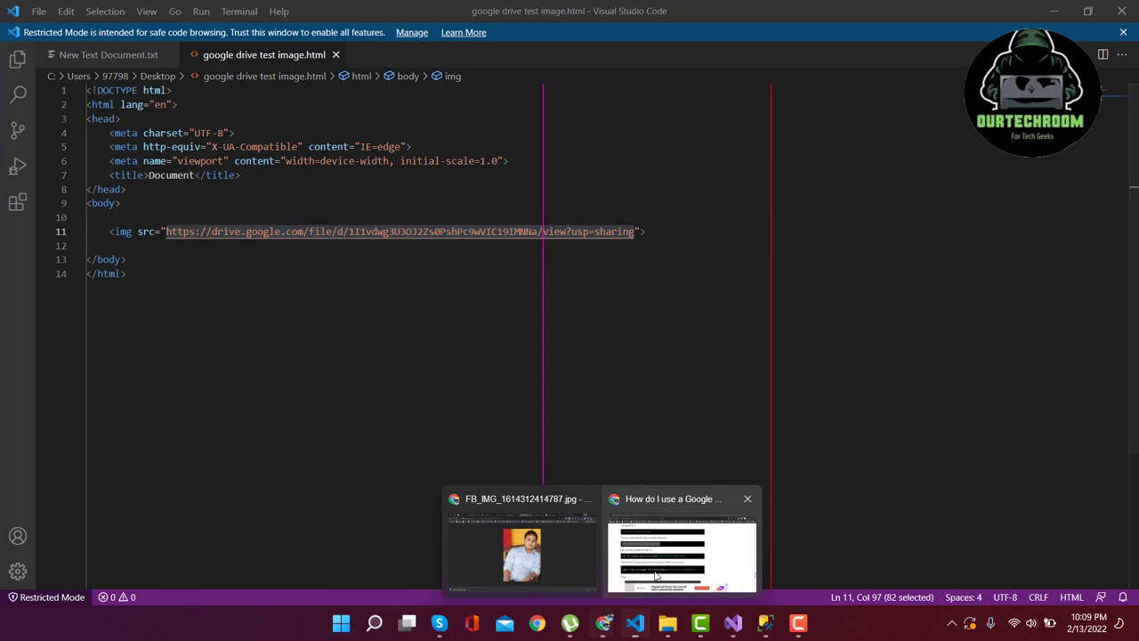
pyautogui.click(711, 554)
pyautogui.click(284, 39)
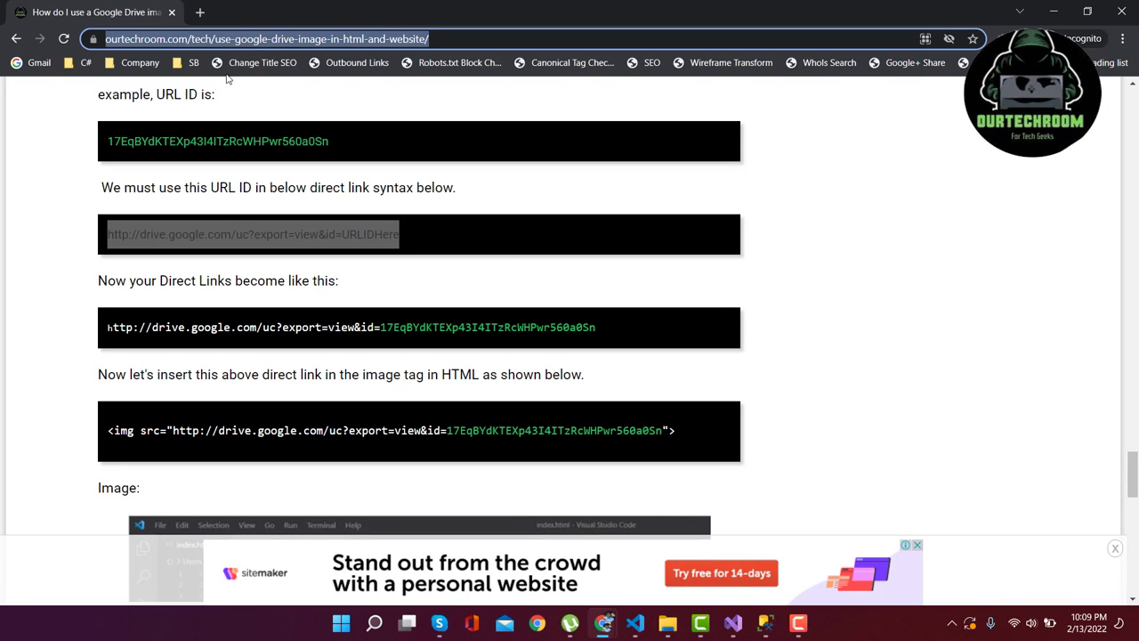
pyautogui.click(211, 234)
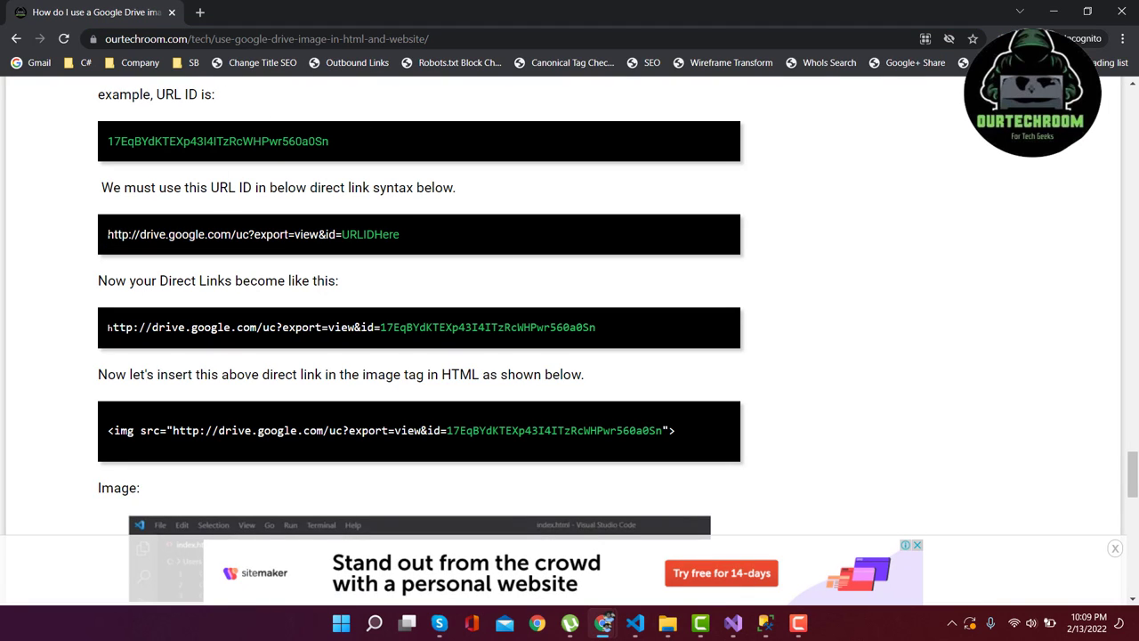
pyautogui.moveTo(107, 234); pyautogui.dragTo(415, 230)
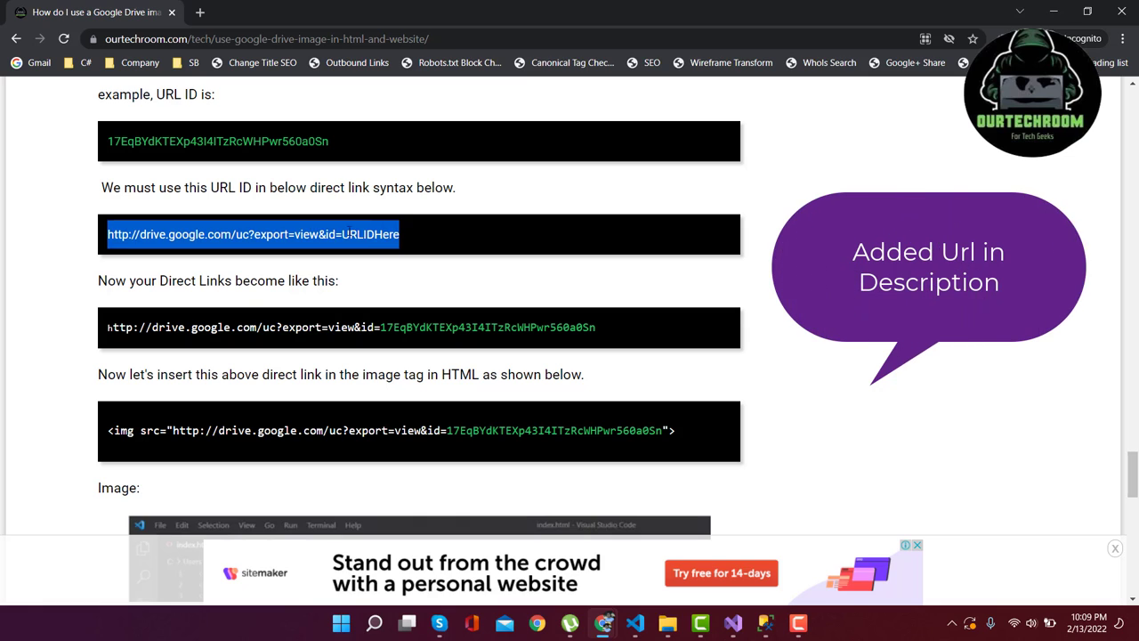
pyautogui.rightClick(278, 236)
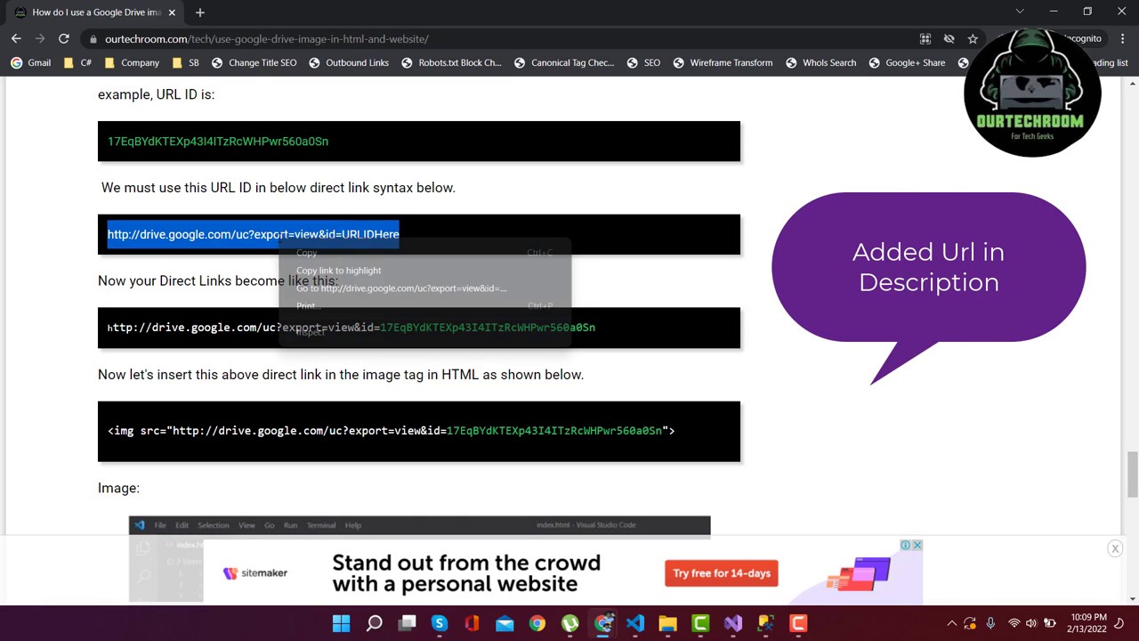
pyautogui.click(306, 253)
pyautogui.moveTo(634, 623)
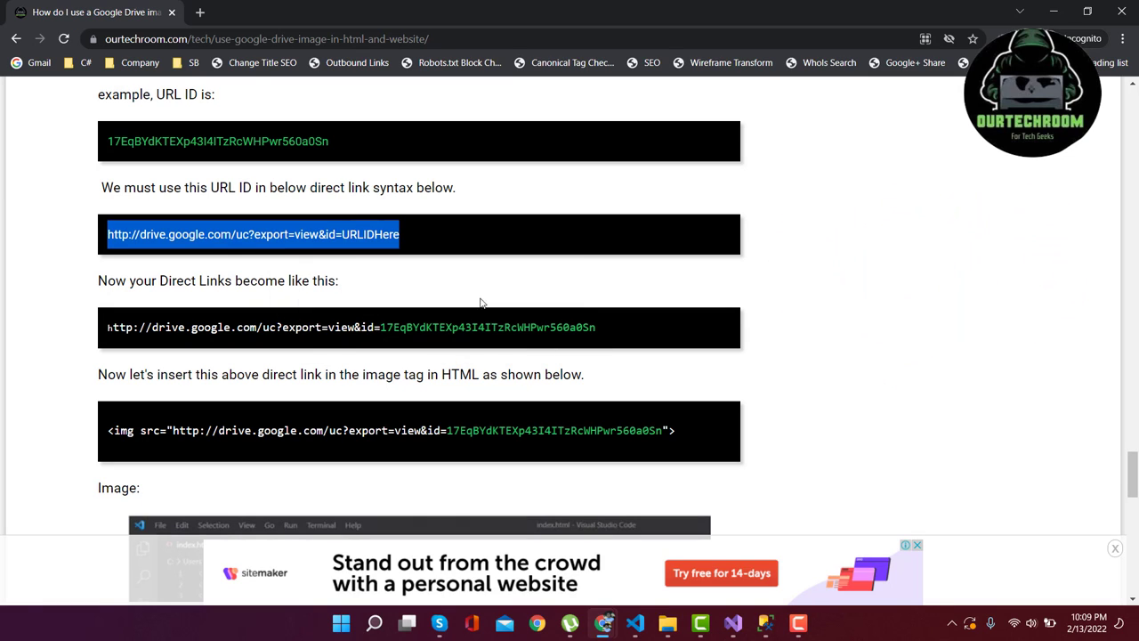
# Add a new img tag whose src holds the uc?export=view template, and save
pyautogui.click(634, 623)
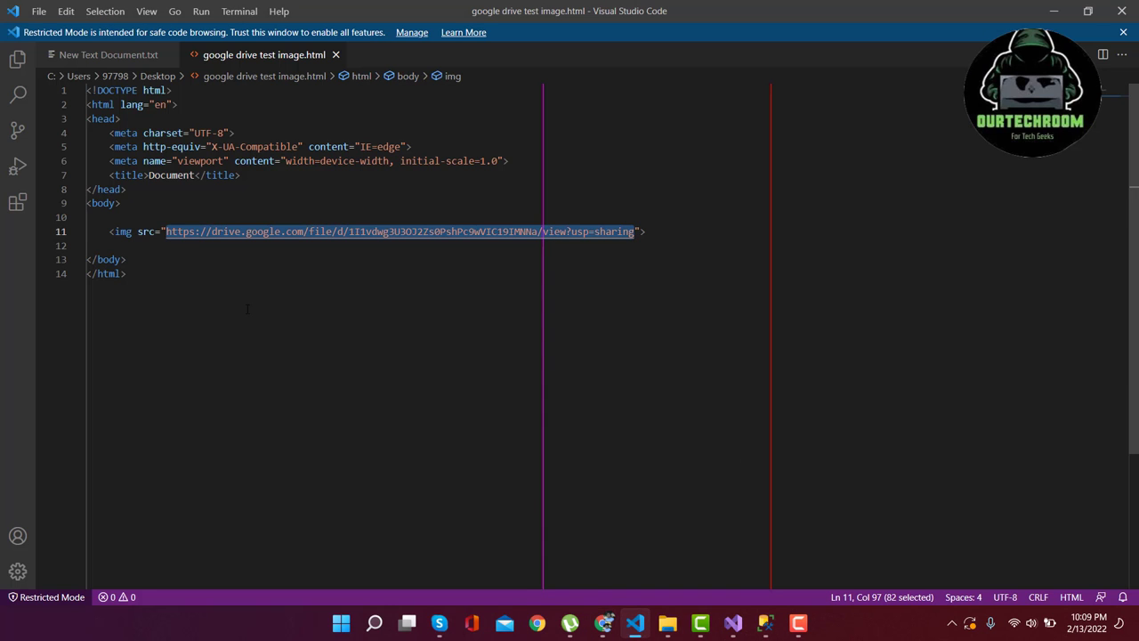
pyautogui.click(135, 251)
pyautogui.press('Return')
pyautogui.press('Return')
pyautogui.write('<img src=""')
pyautogui.hotkey('ctrl', 'v')
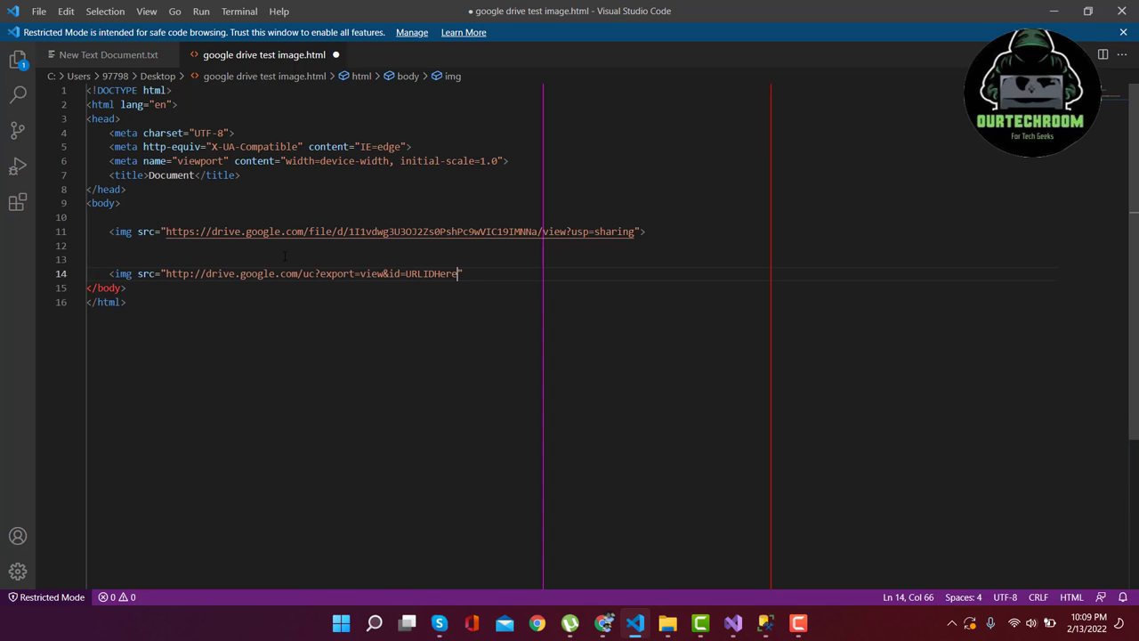
pyautogui.write('>')
pyautogui.hotkey('ctrl', 's')
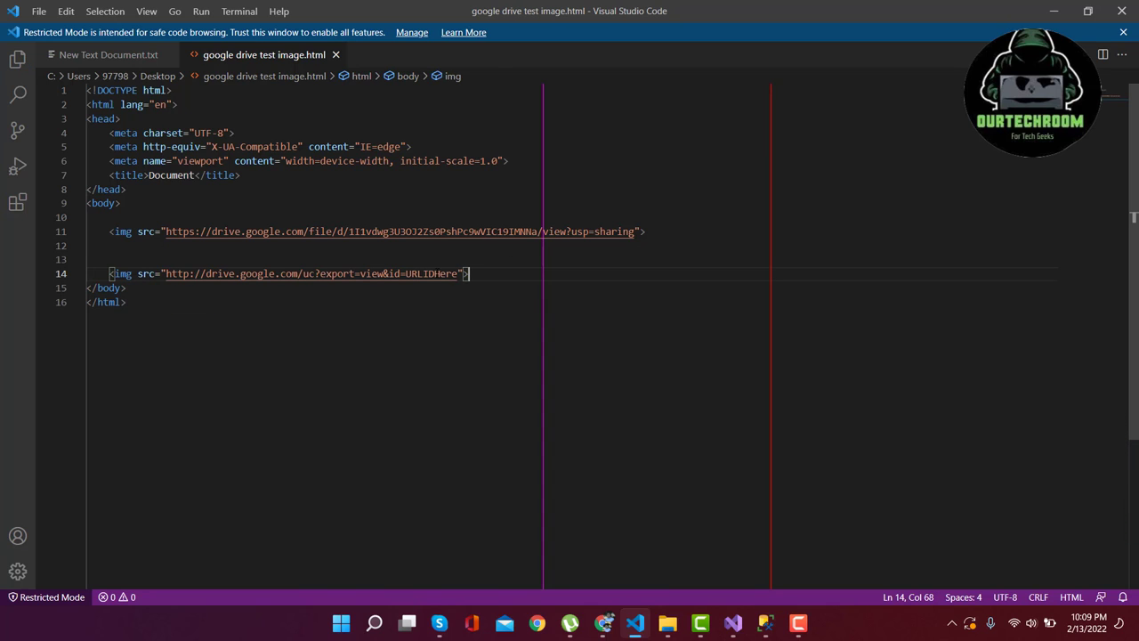
# Replace URLIDHere with the file ID from the sharing link, and save
pyautogui.doubleClick(434, 273)
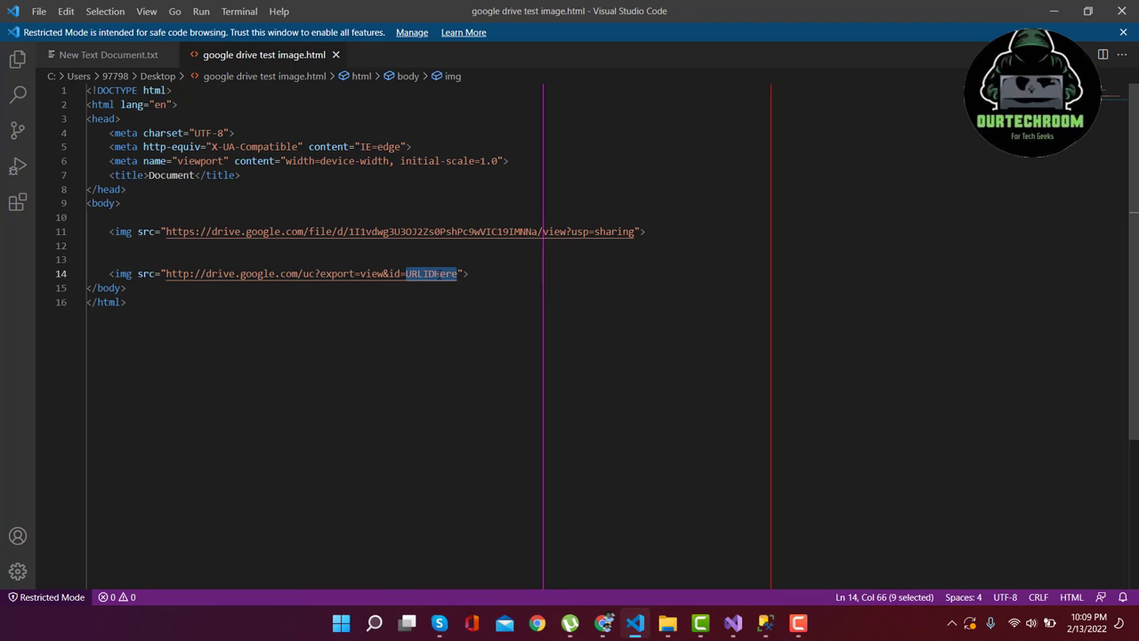
pyautogui.doubleClick(433, 233)
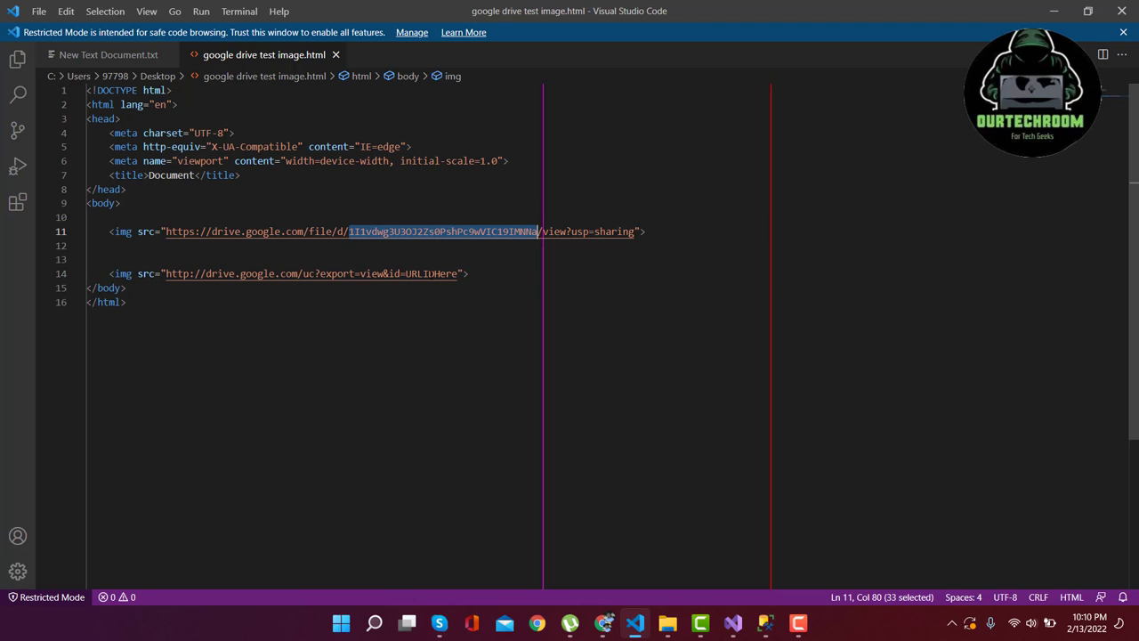
pyautogui.hotkey('ctrl', 'c')
pyautogui.doubleClick(433, 273)
pyautogui.hotkey('ctrl', 'v')
pyautogui.hotkey('ctrl', 's')
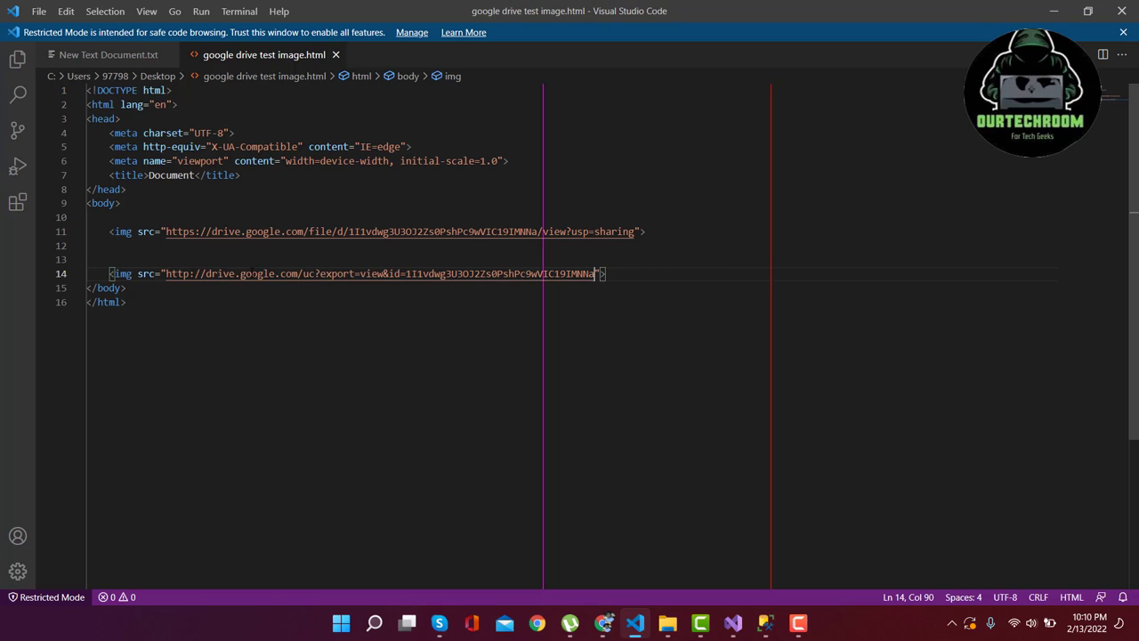
# Delete the old sharing-link img line, keeping only the direct-link img, and save
pyautogui.moveTo(114, 246); pyautogui.dragTo(72, 232)
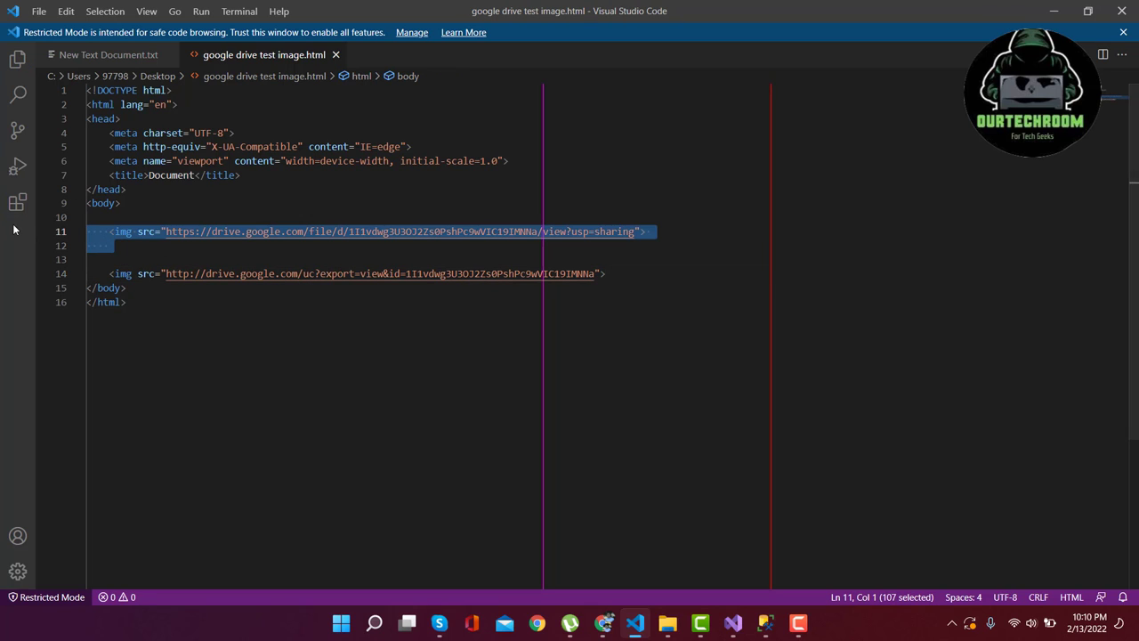
pyautogui.press('Delete')
pyautogui.press('Delete')
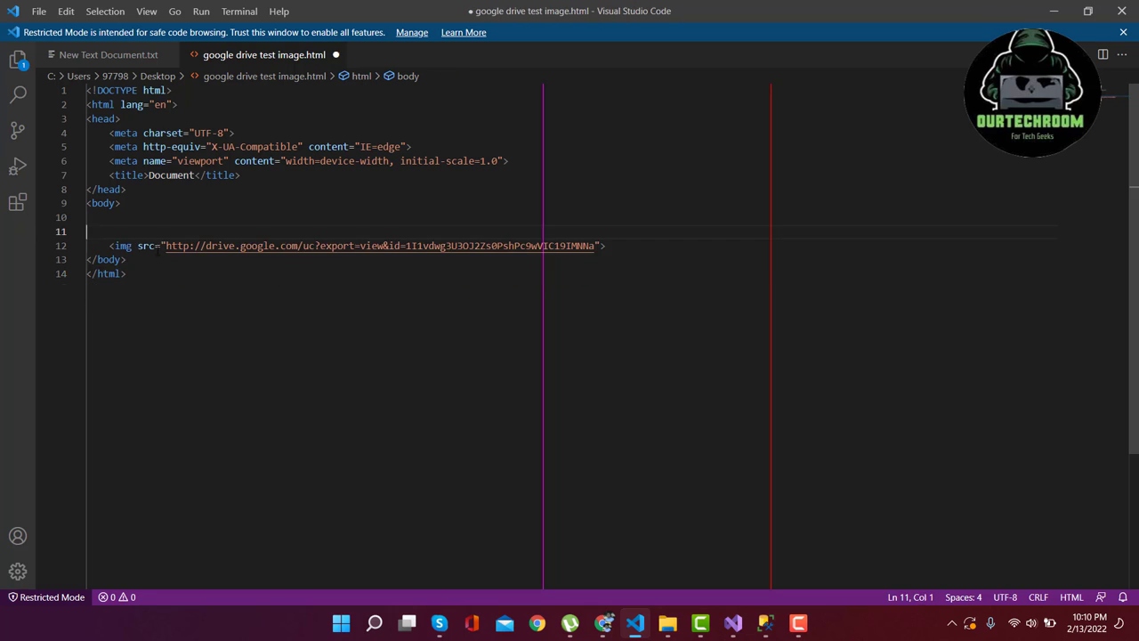
pyautogui.moveTo(165, 245); pyautogui.dragTo(594, 245)
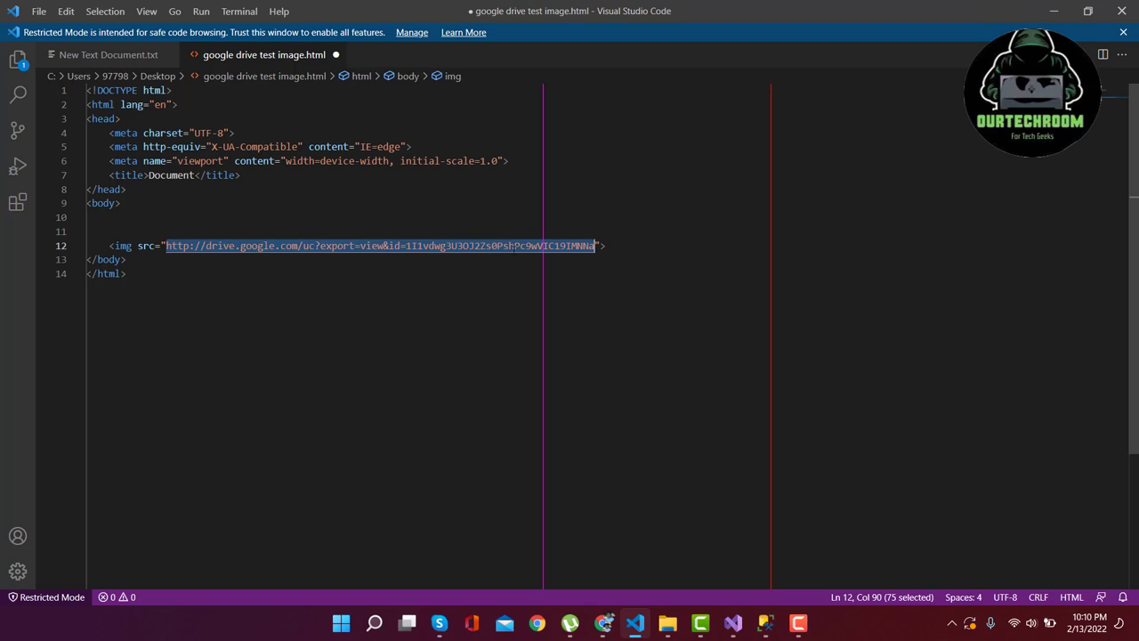
pyautogui.moveTo(103, 246); pyautogui.dragTo(637, 247)
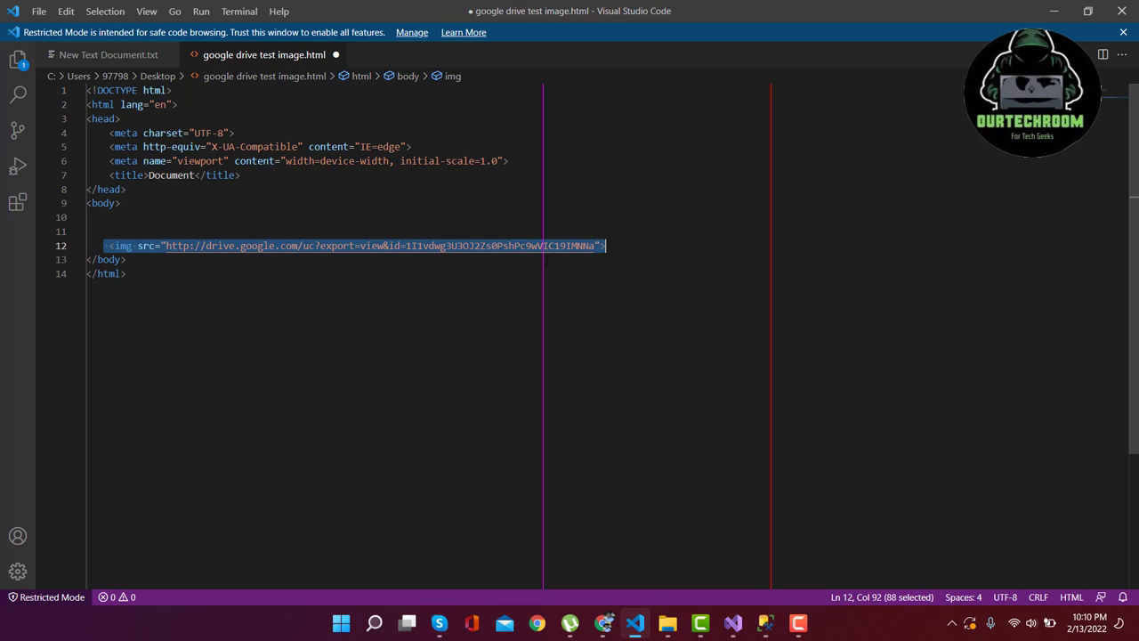
pyautogui.click(210, 230)
pyautogui.hotkey('ctrl', 's')
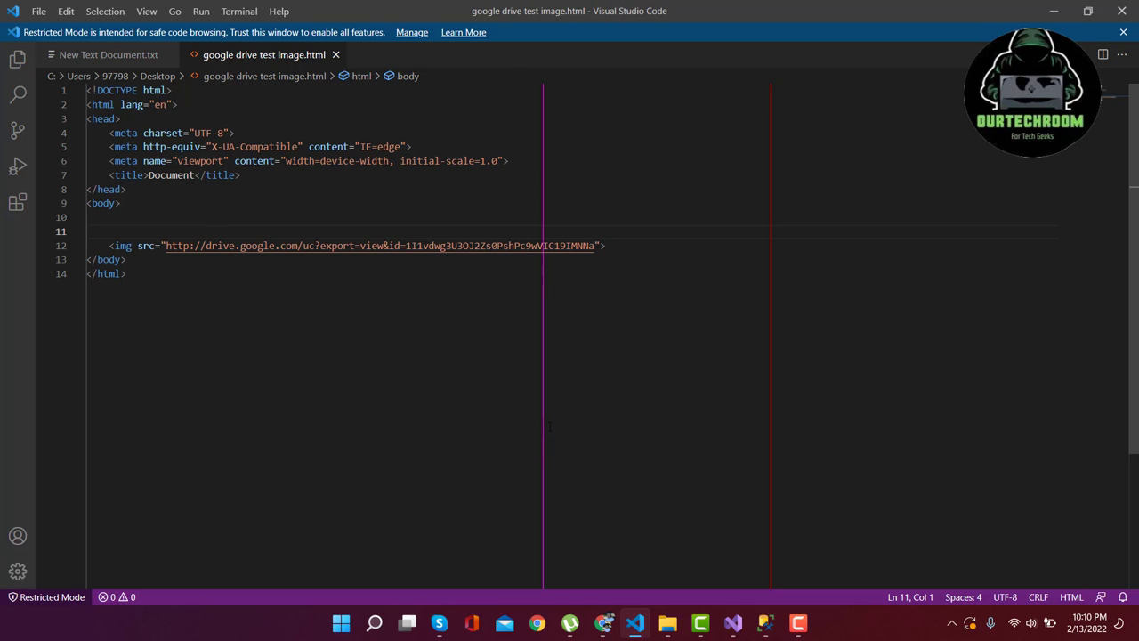
# View the saved HTML page in Chrome, showing the hacker image from Drive
pyautogui.press('super')
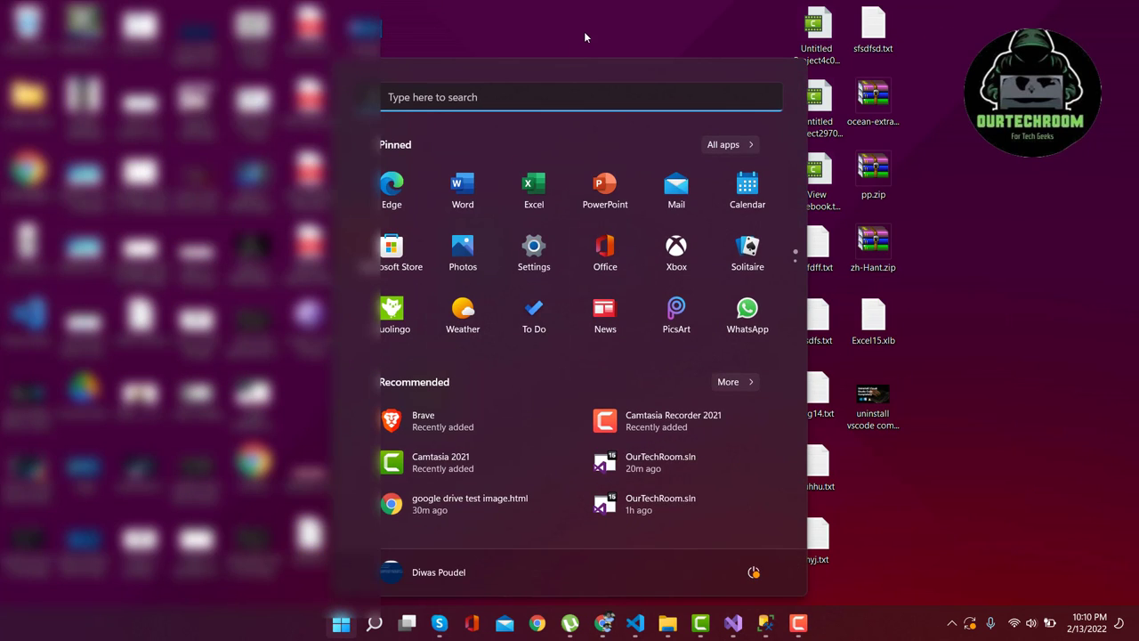
pyautogui.click(584, 31)
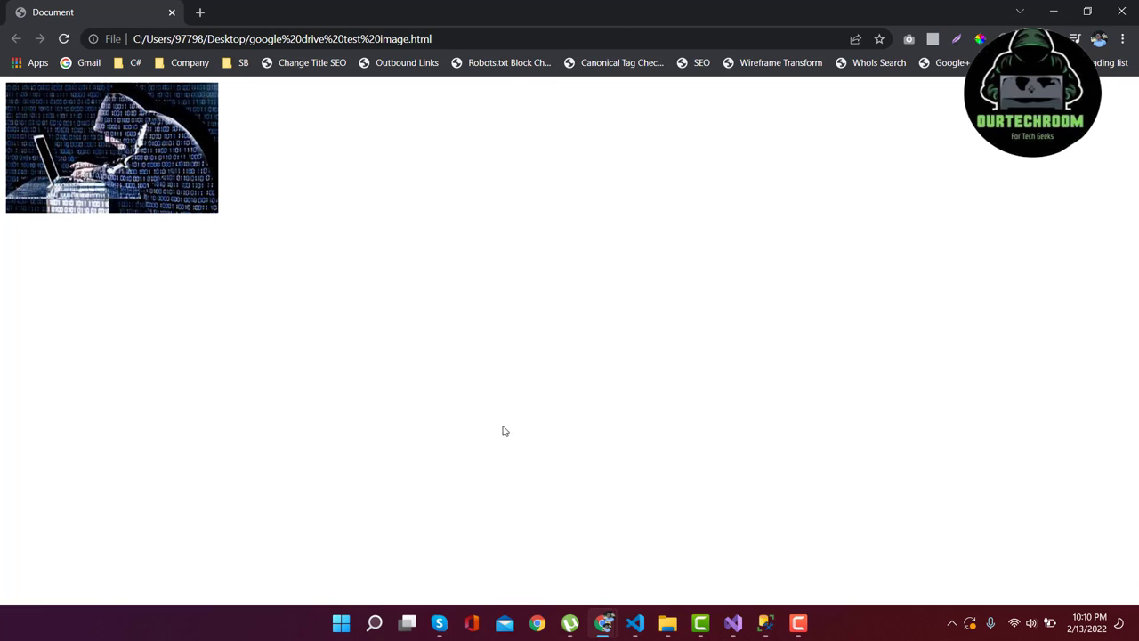
pyautogui.click(603, 623)
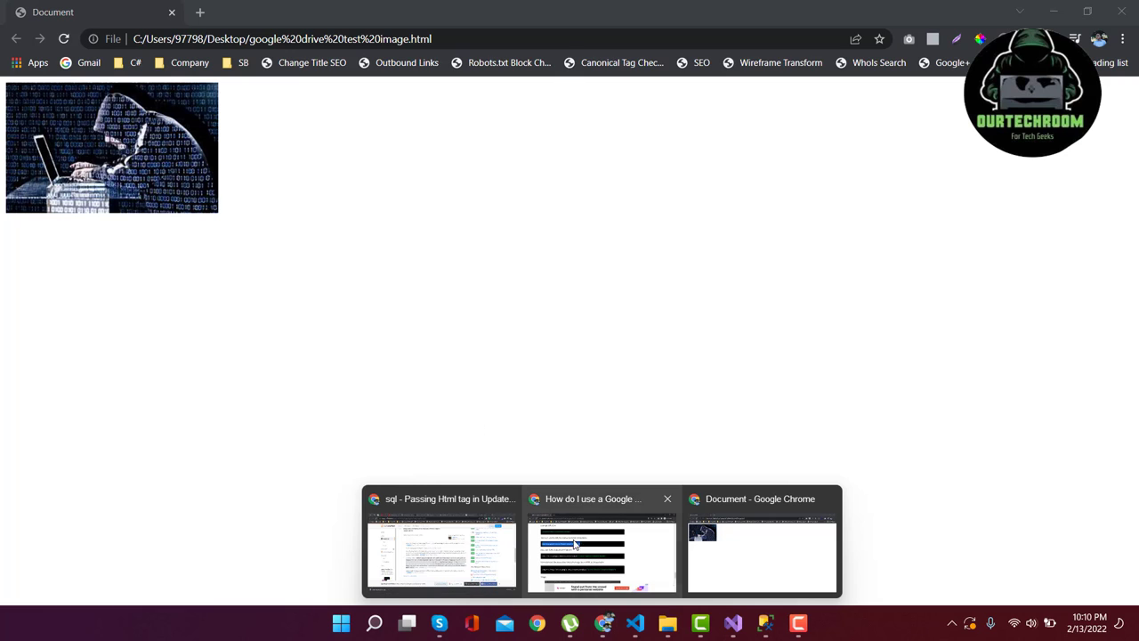
# Copy the direct Drive link from the img src and switch to the Quora question
pyautogui.click(634, 623)
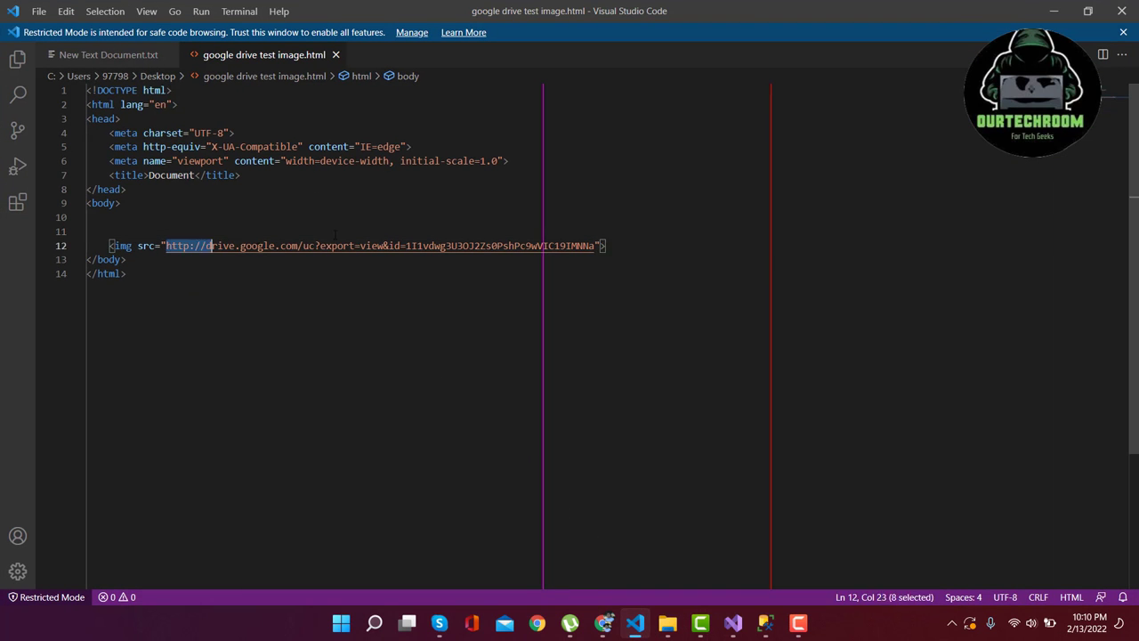
pyautogui.moveTo(166, 245); pyautogui.dragTo(594, 245)
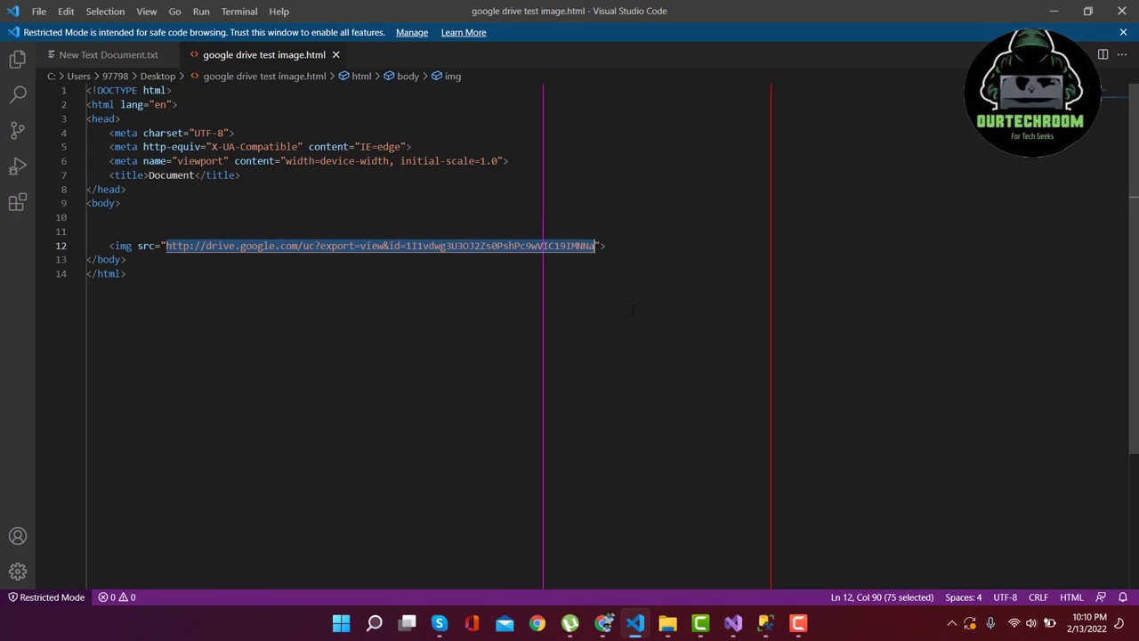
pyautogui.moveTo(604, 623)
pyautogui.click(440, 551)
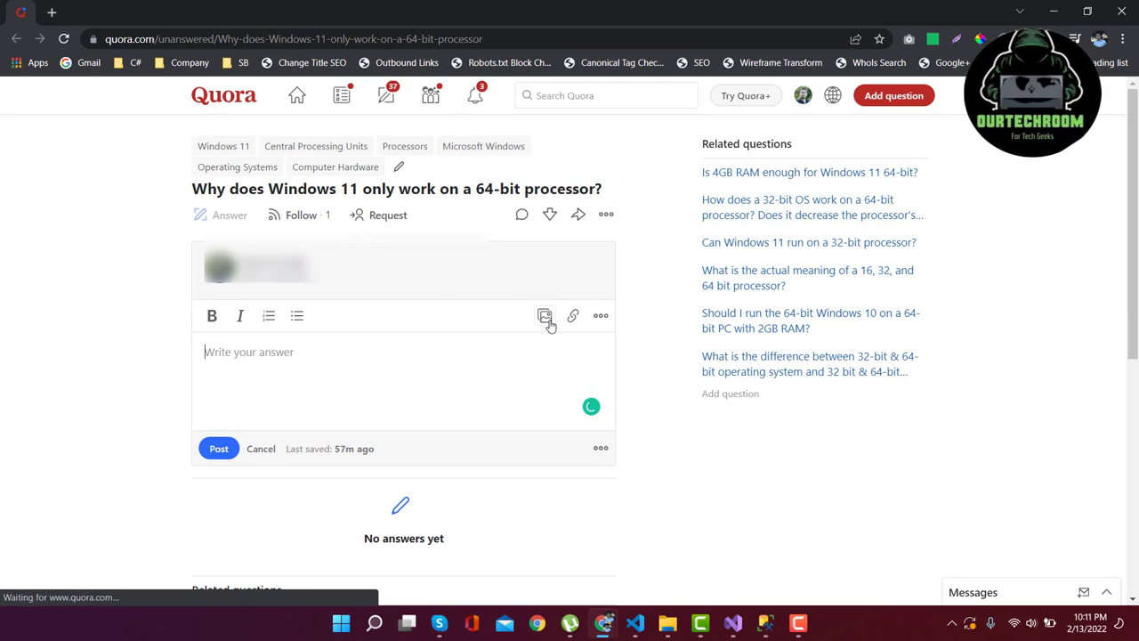
# Insert the hacker image into the Quora answer from the pasted Drive direct link
pyautogui.click(574, 316)
pyautogui.hotkey('ctrl', 'v')
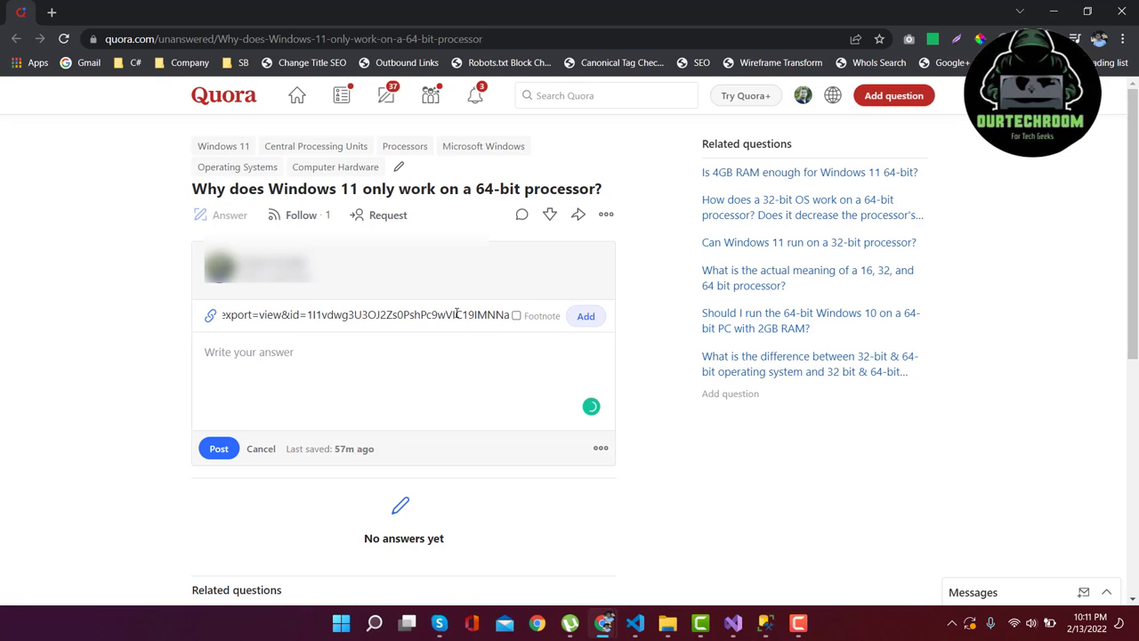
pyautogui.click(586, 316)
pyautogui.moveTo(306, 394); pyautogui.dragTo(393, 379)
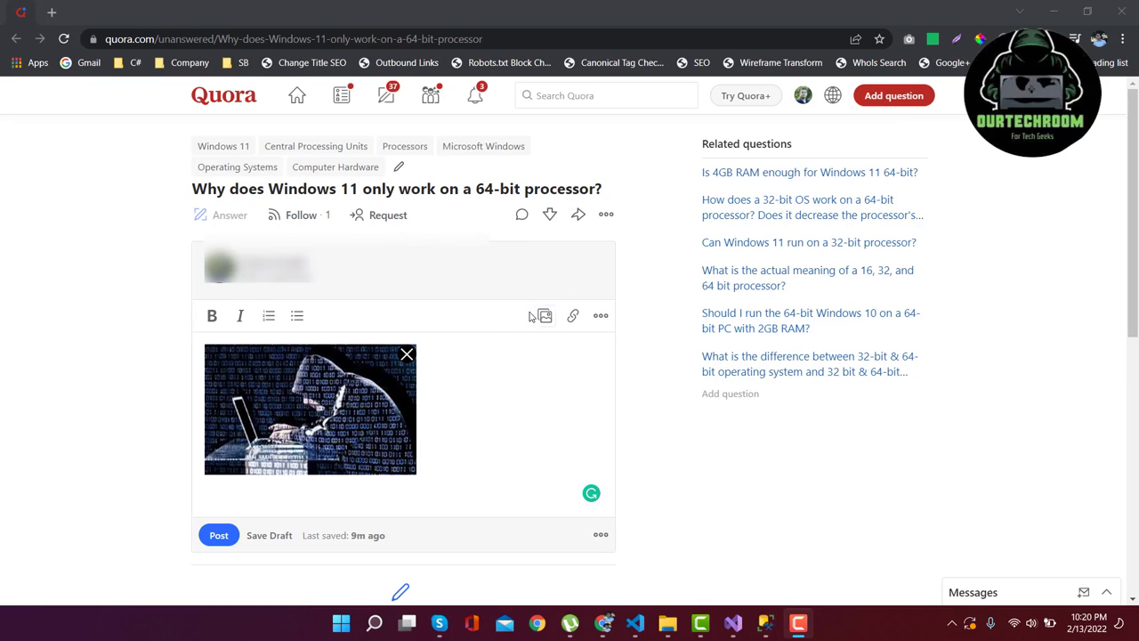
pyautogui.click(634, 623)
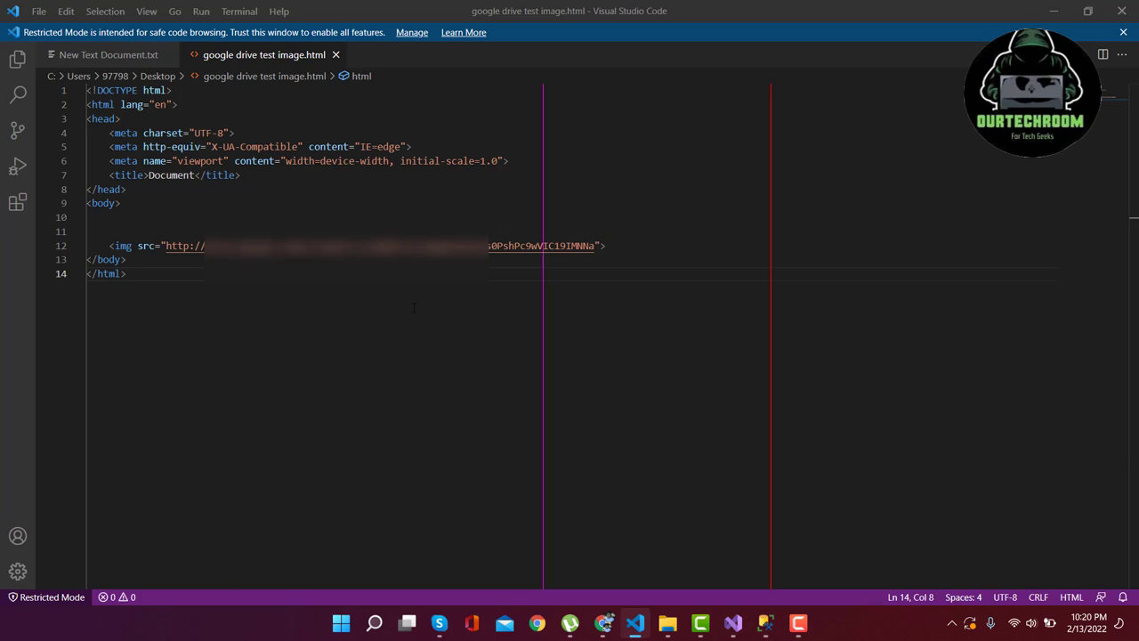